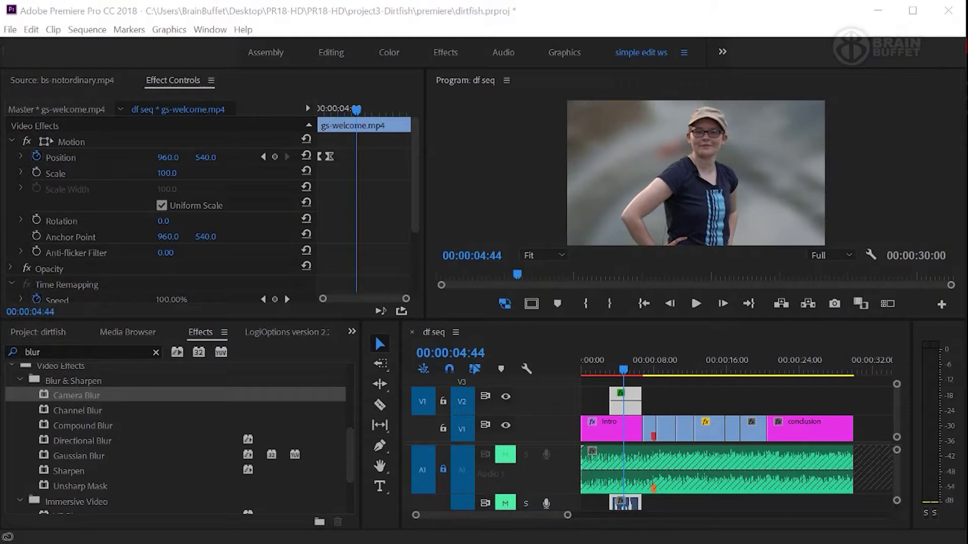
Use Set to Frame Size to scale the conclusion clip to 150 so it fills the frame.
left_click(781, 361)
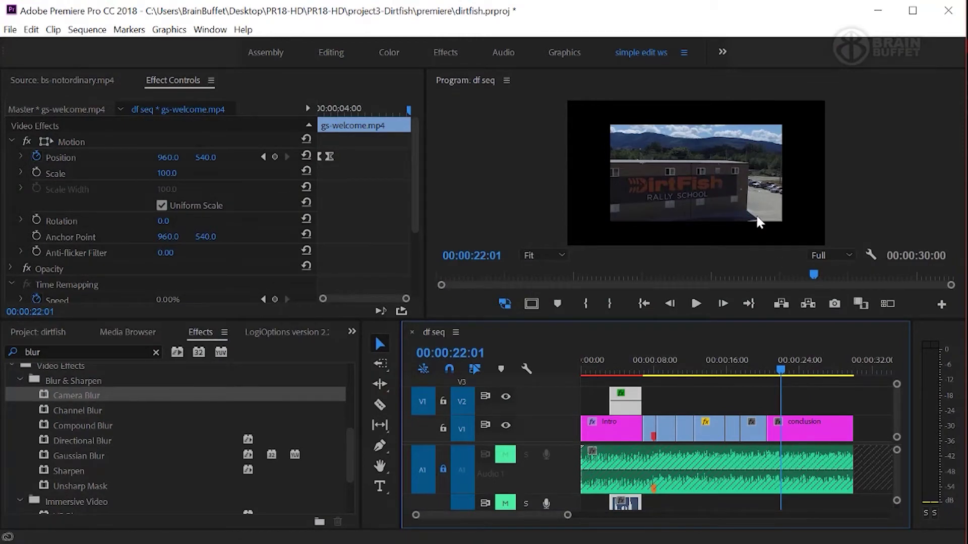
left_click(701, 170)
left_click_drag(782, 124, 764, 134)
right_click(813, 436)
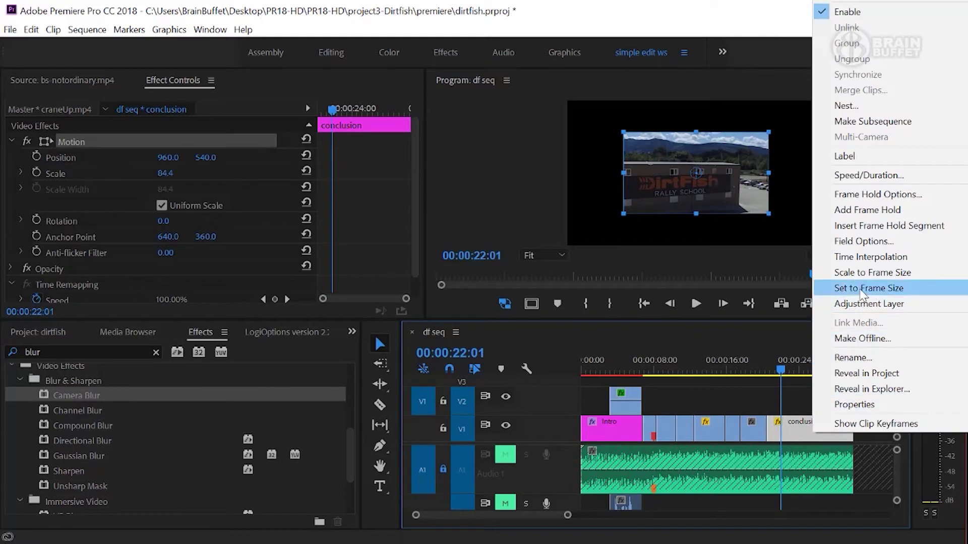
left_click(863, 289)
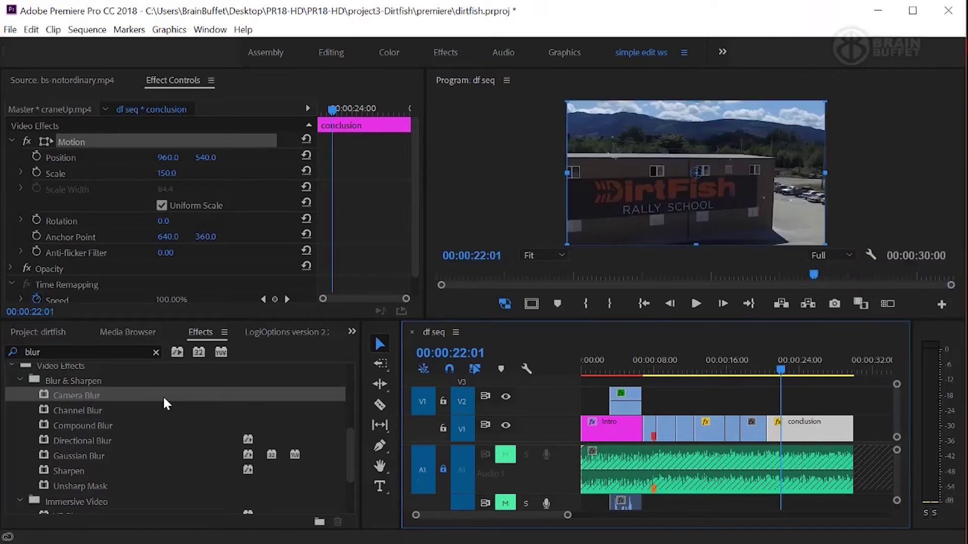
Load bs-notordinary.mp4 into the Source monitor, set its start point, and place it on V2.
left_click(44, 331)
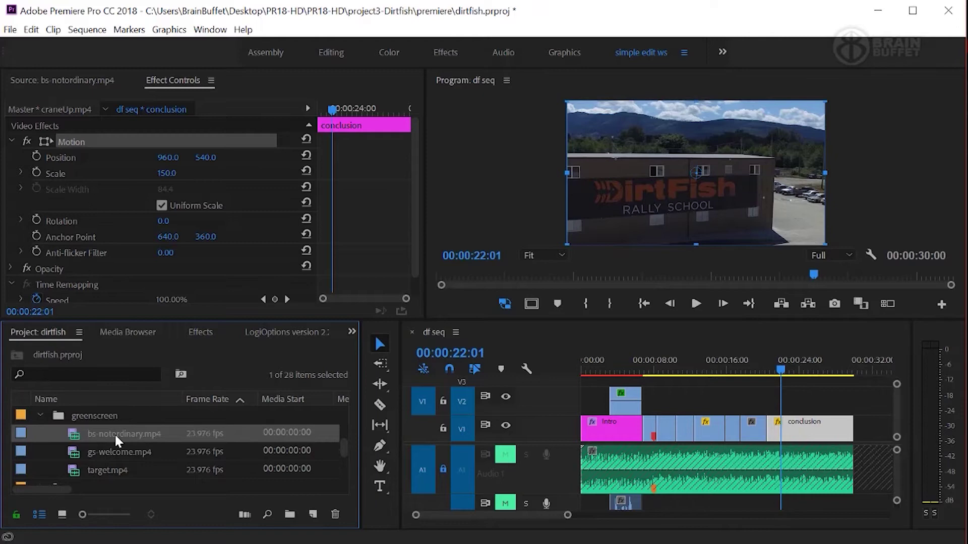
double_click(74, 434)
left_click(92, 274)
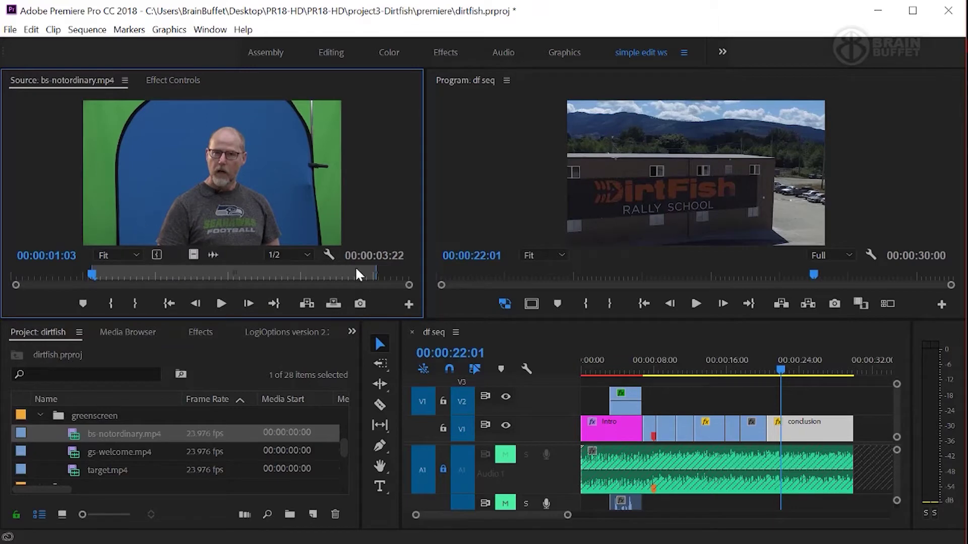
left_click_drag(235, 168, 813, 393)
Show the presenter clip's Effect Controls with Motion and Time Remapping collapsed.
left_click(794, 357)
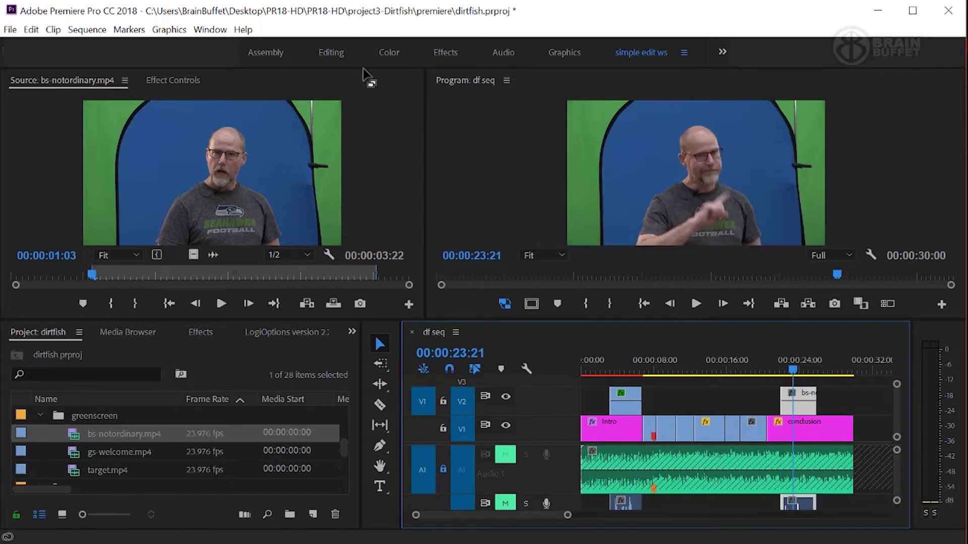
left_click(174, 81)
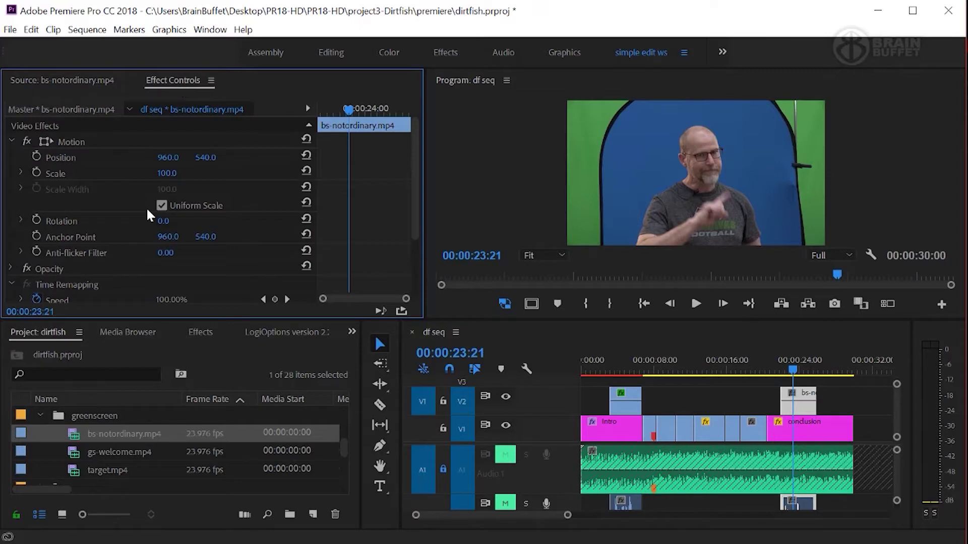
left_click(9, 141)
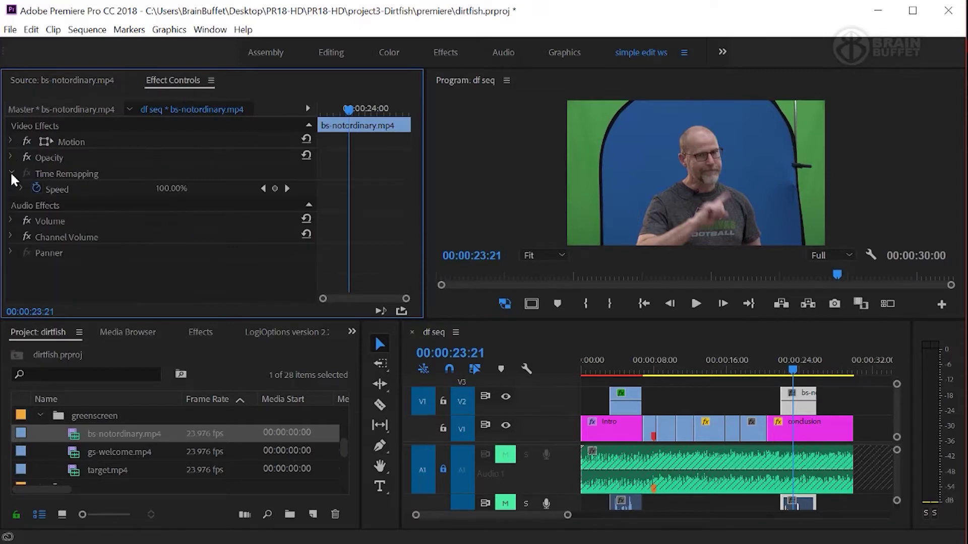
left_click(11, 173)
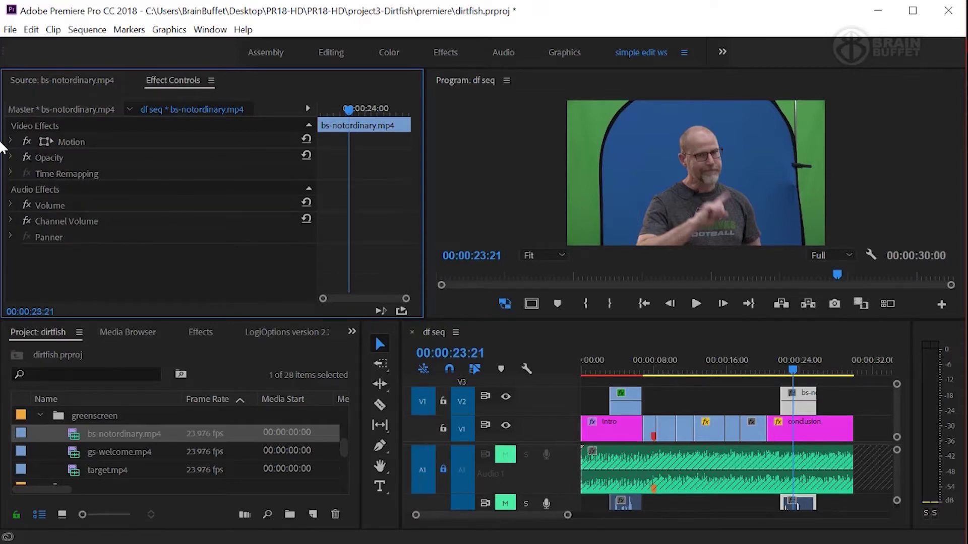
left_click(41, 156)
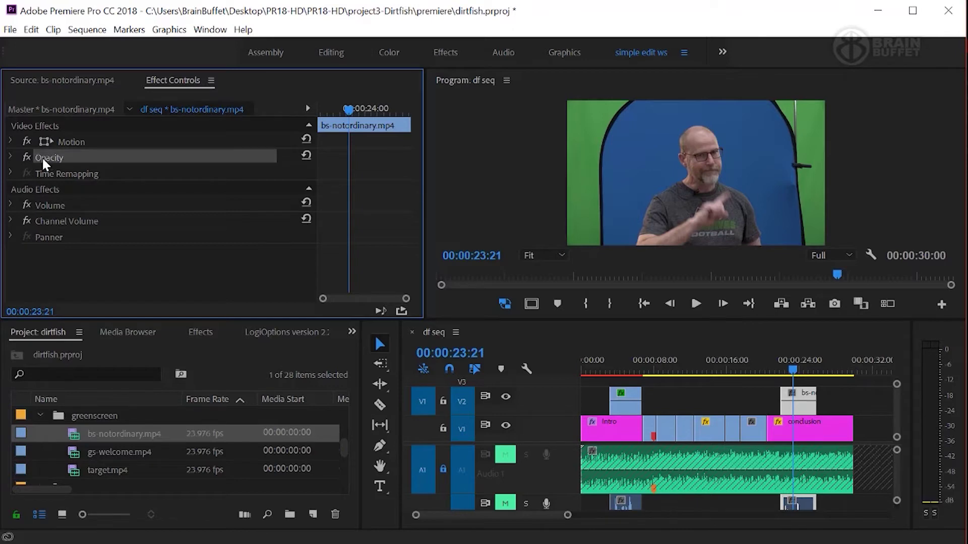
mouse_move(793, 372)
left_mouse_down()
mouse_move(784, 371)
mouse_move(809, 377)
mouse_move(788, 371)
left_mouse_up()
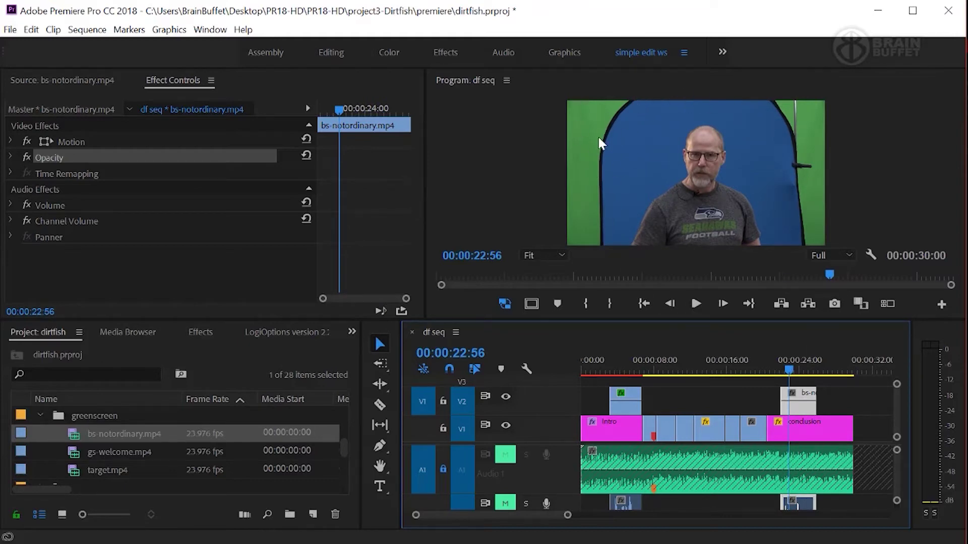
Save the project and reselect the bs-notordinary presenter clip on V2.
key("ctrl+s")
left_click(713, 434)
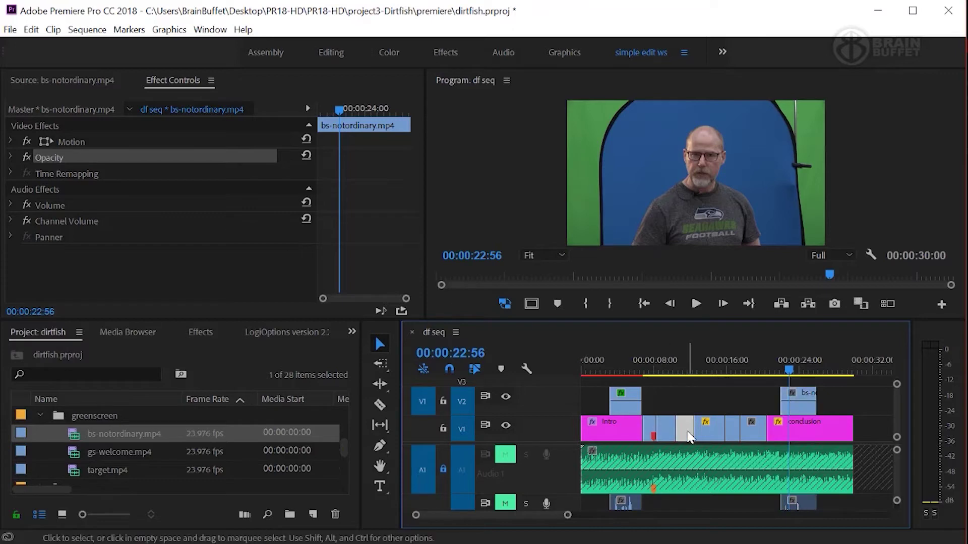
left_click(732, 431)
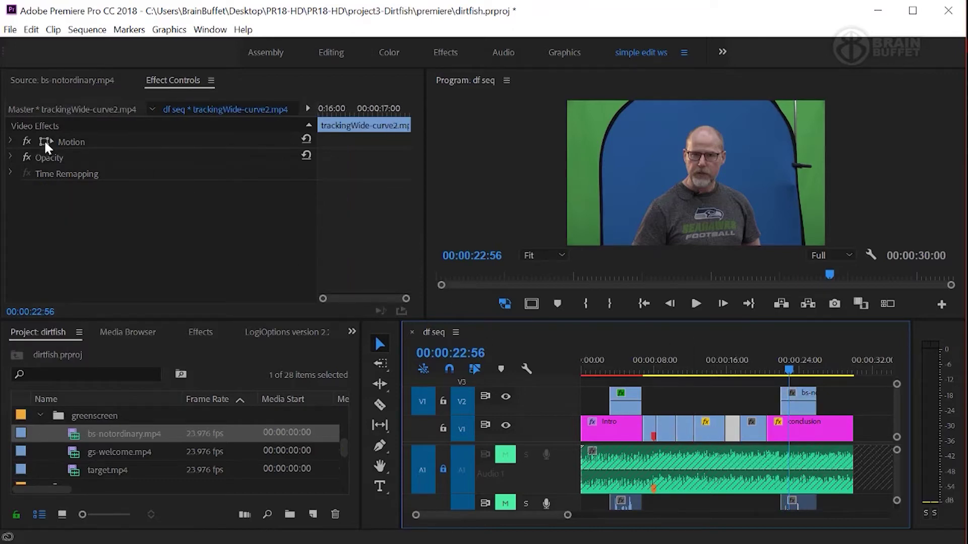
left_click(796, 393)
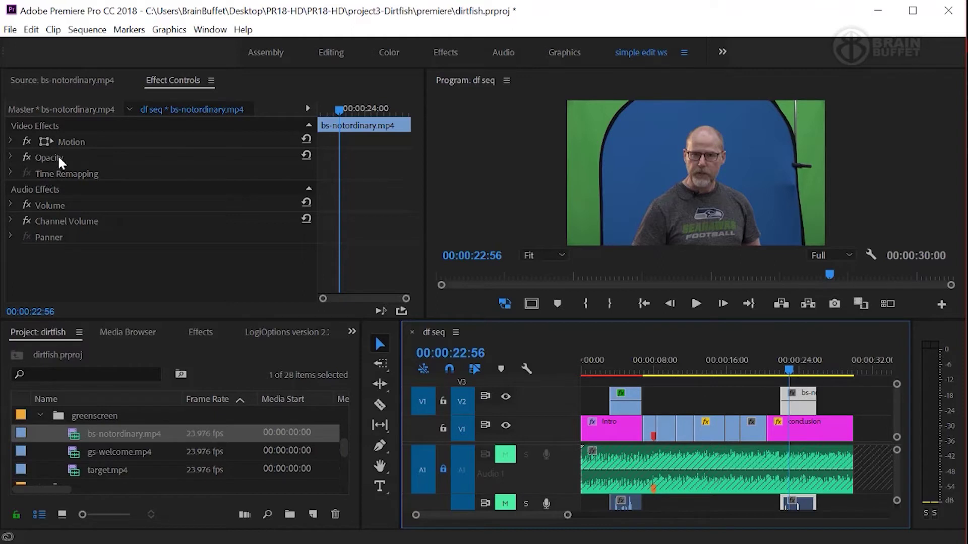
Expand the presenter clip's Opacity settings to reveal the mask tools.
left_click(11, 157)
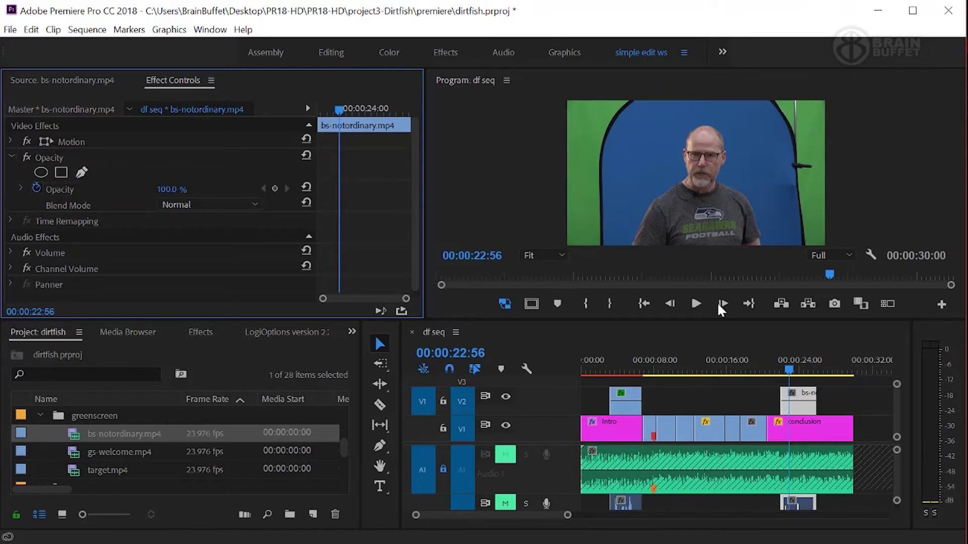
mouse_move(789, 372)
left_mouse_down()
mouse_move(811, 378)
mouse_move(781, 373)
mouse_move(807, 370)
mouse_move(800, 360)
left_mouse_up()
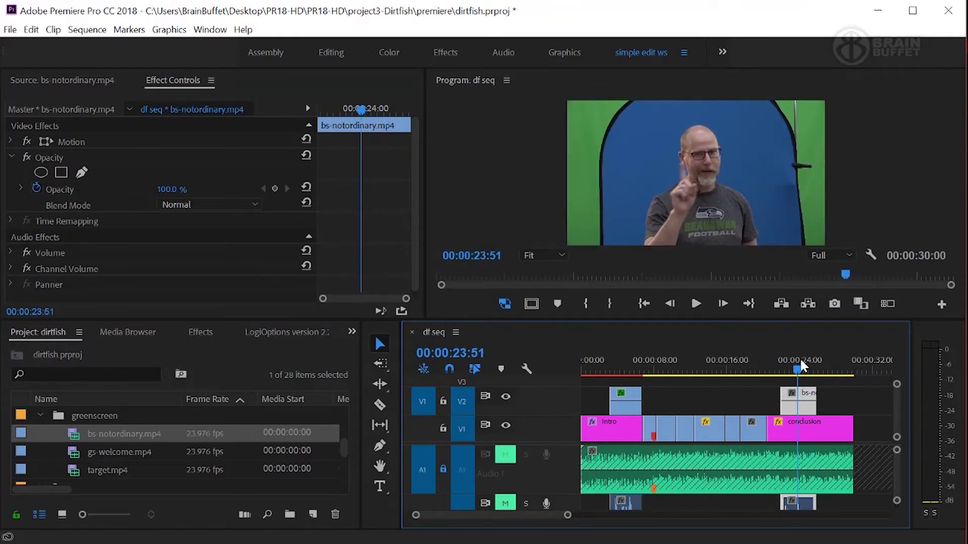
Draw a closed freehand mask around the presenter and level its bottom-right vertex.
left_click(81, 173)
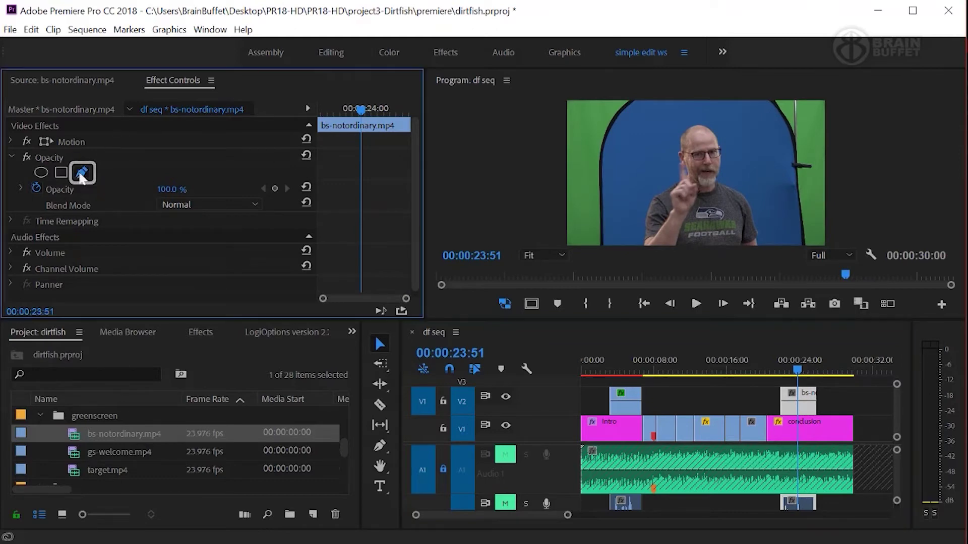
left_click(622, 245)
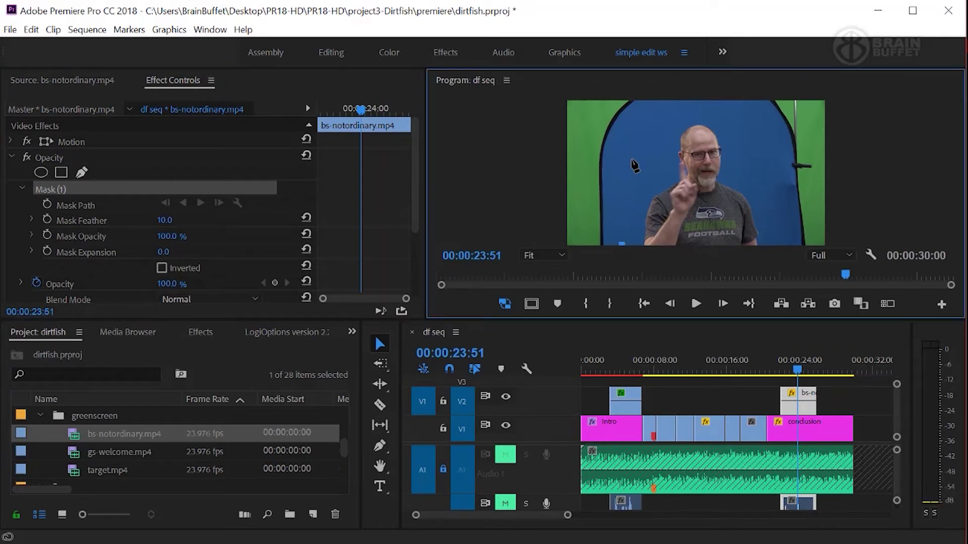
left_click(632, 158)
left_click(669, 109)
left_click(731, 109)
left_click(768, 141)
left_click(774, 205)
left_click(779, 229)
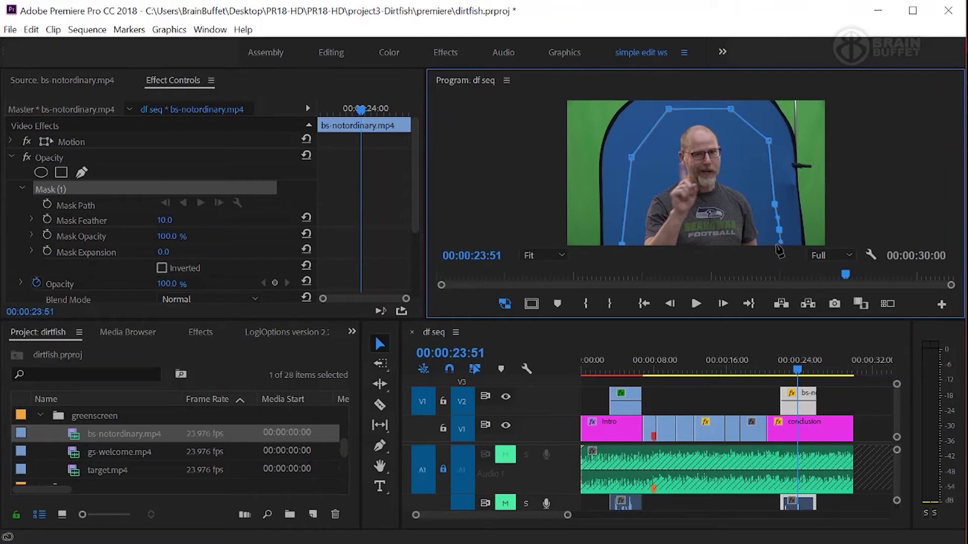
left_click(622, 246)
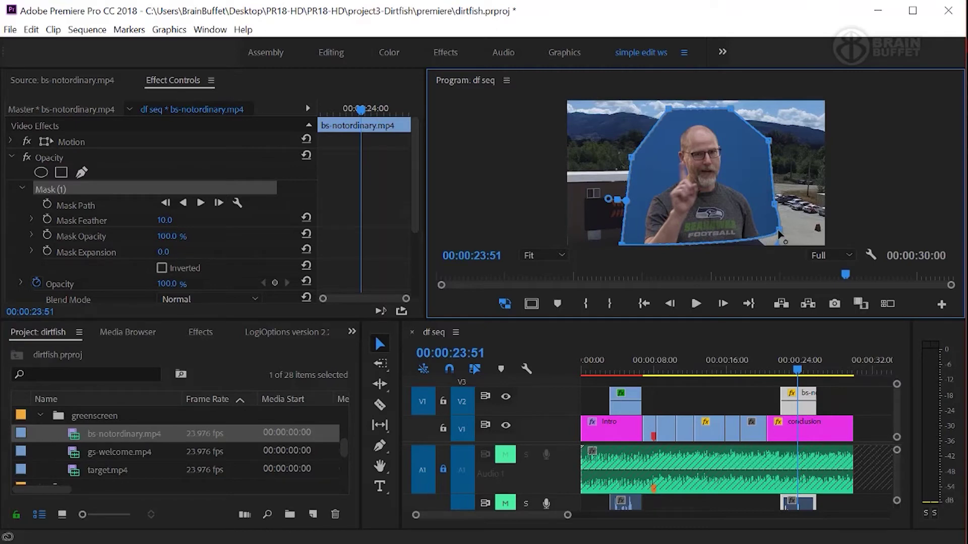
left_click_drag(778, 233, 779, 247)
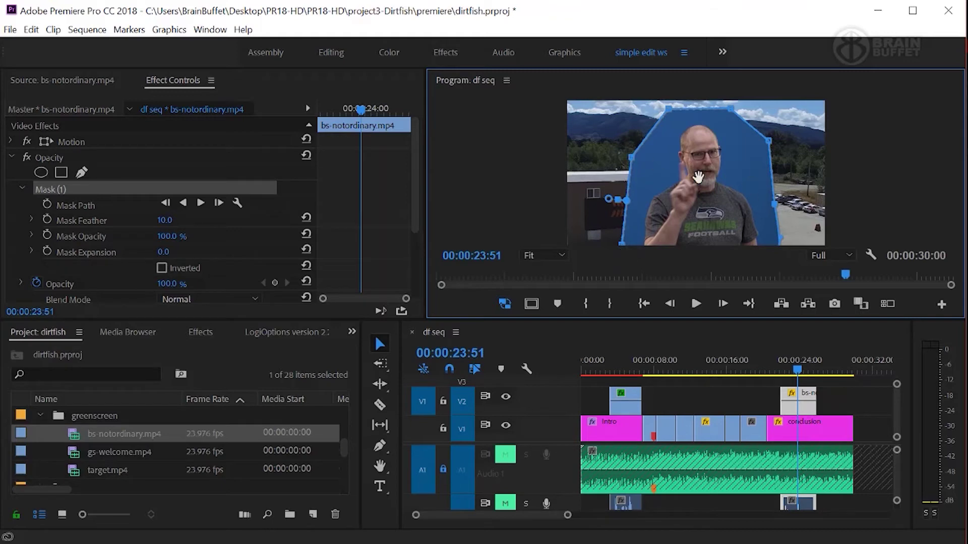
mouse_move(798, 371)
left_mouse_down()
mouse_move(787, 368)
mouse_move(803, 369)
left_mouse_up()
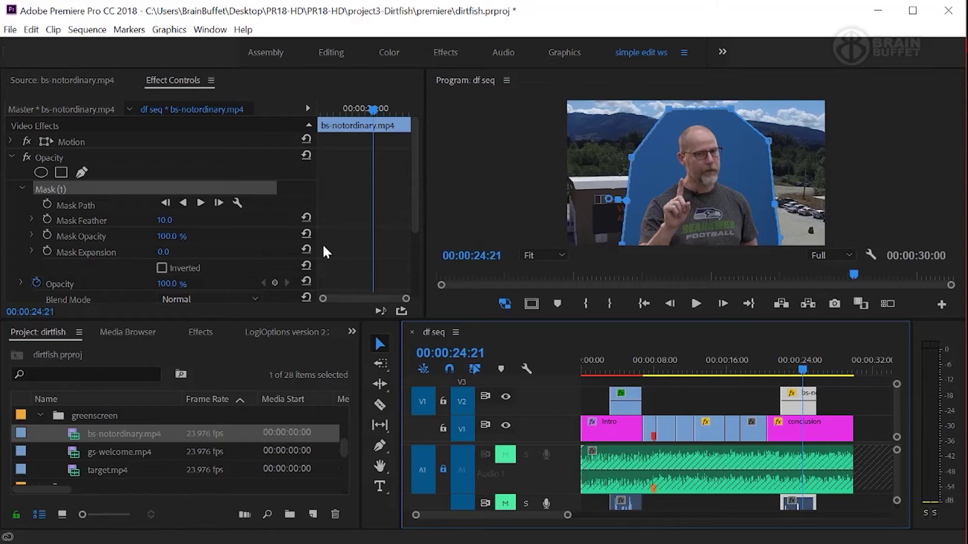
Restore Mask (1) after deleting it and set its feather to 0.0.
left_click(62, 189)
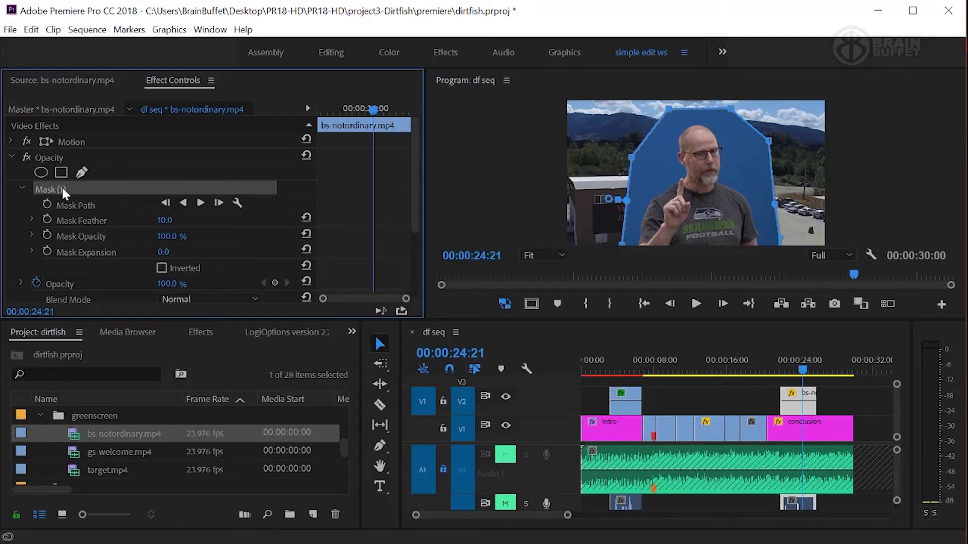
key("Delete")
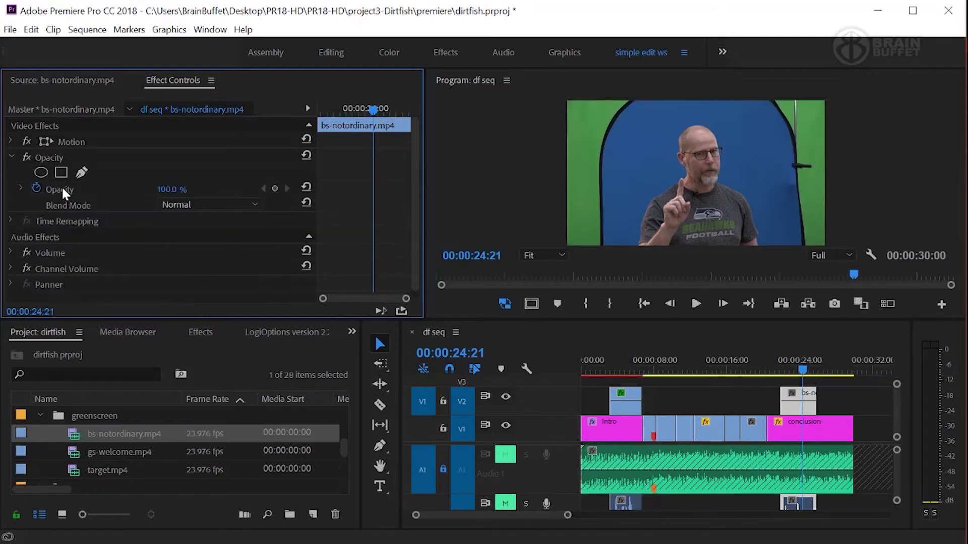
key("ctrl+z")
mouse_move(164, 220)
left_mouse_down()
mouse_move(237, 220)
mouse_move(167, 220)
mouse_move(174, 222)
left_mouse_up()
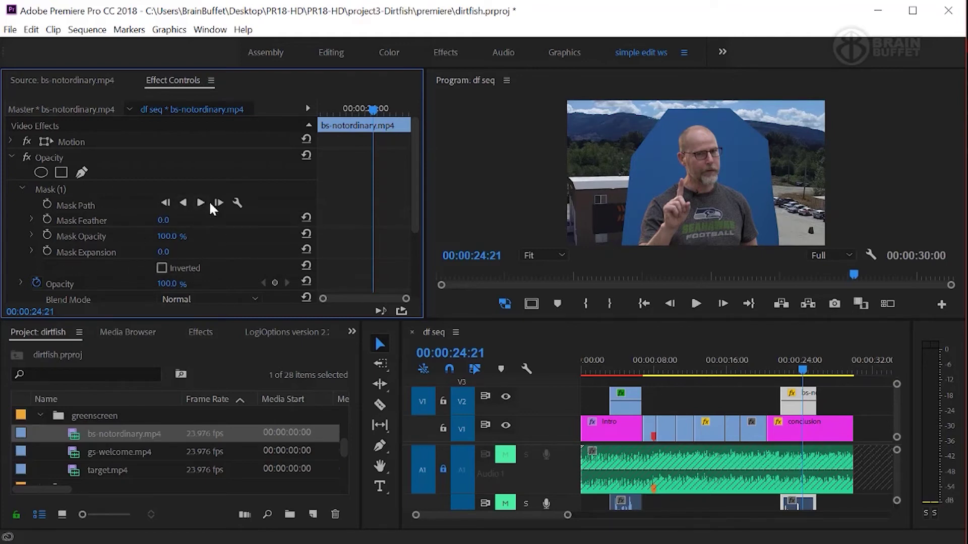
left_click(22, 190)
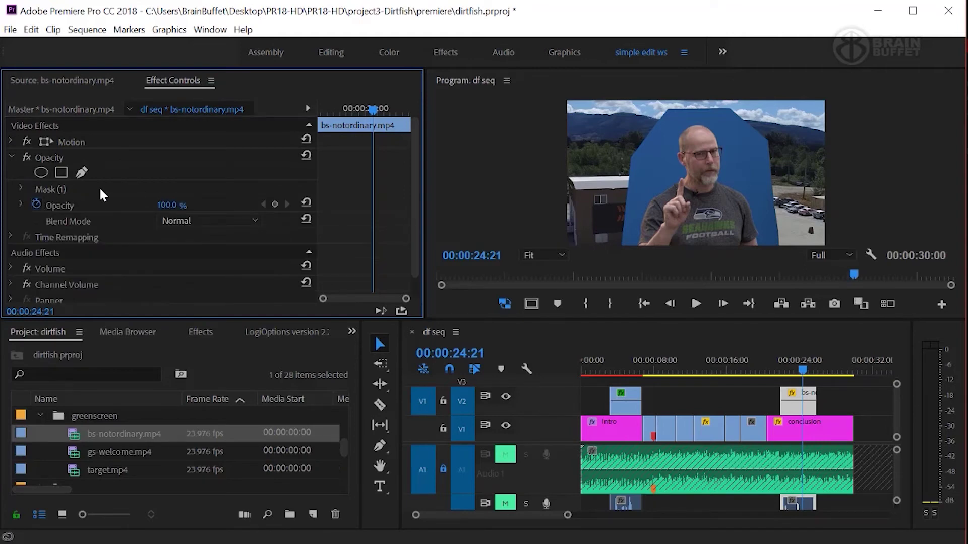
Collapse Opacity and filter the Effects panel by 'ultra' to find Ultra Key.
left_click(12, 157)
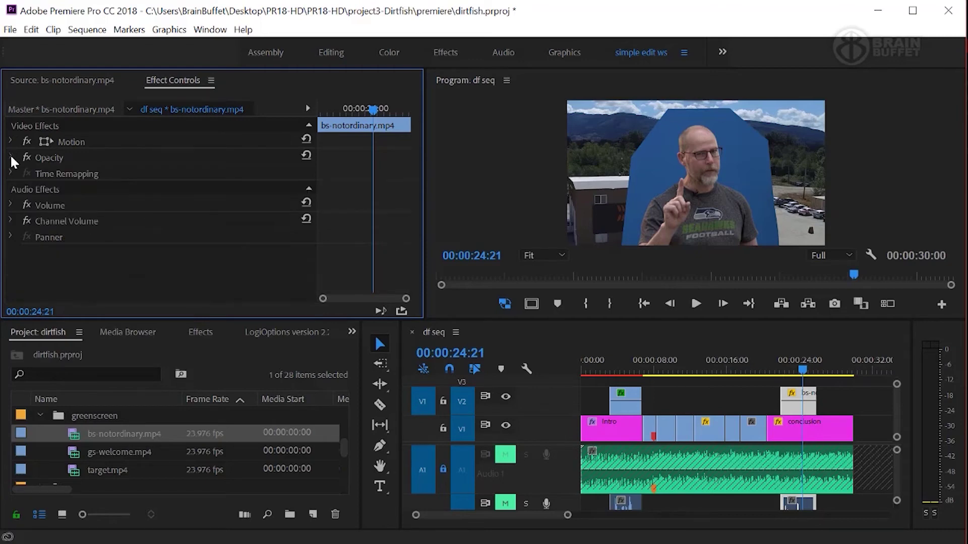
left_click(200, 335)
left_click(9, 350)
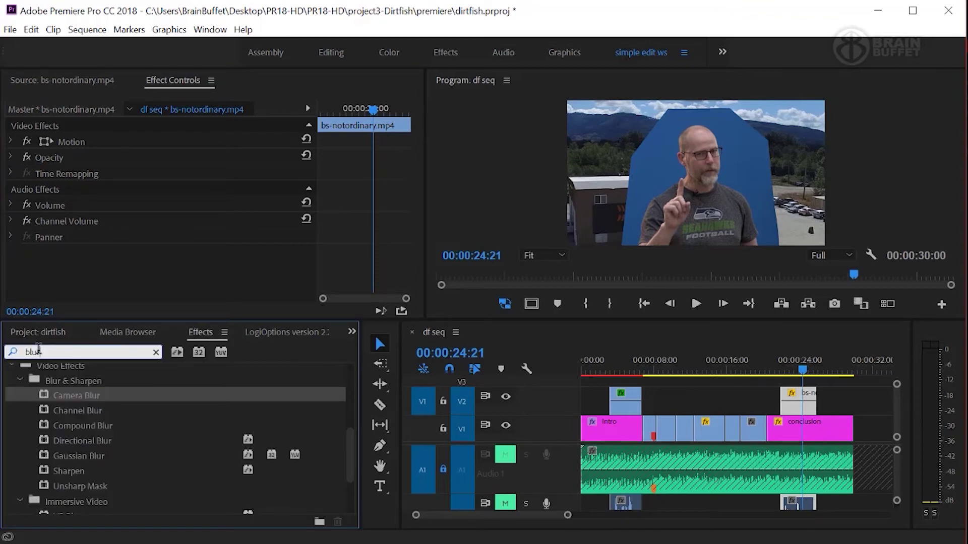
type("ulr")
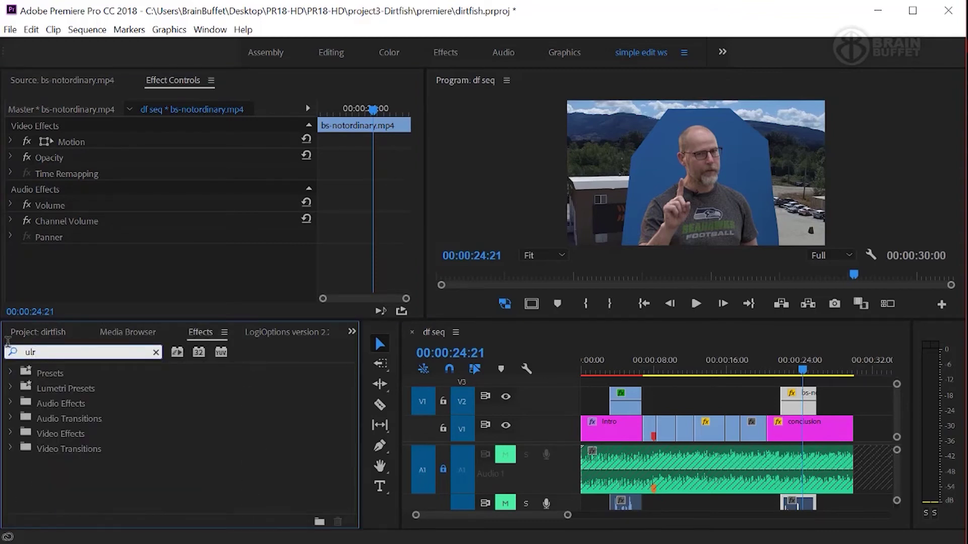
key("BackSpace")
type("tra")
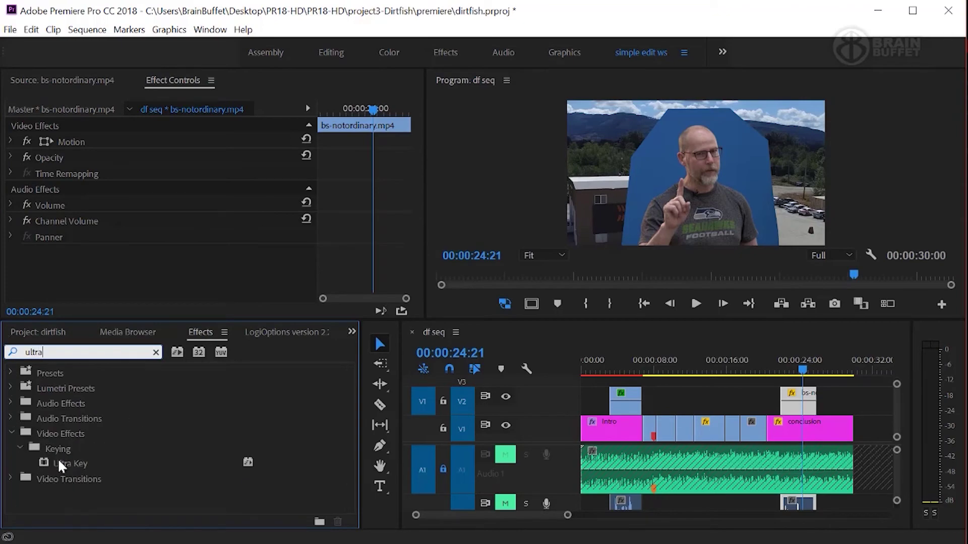
Apply Ultra Key to the presenter with a blue key colour, Aggressive setting, and Composite output.
left_click_drag(62, 463, 797, 398)
left_click(87, 283)
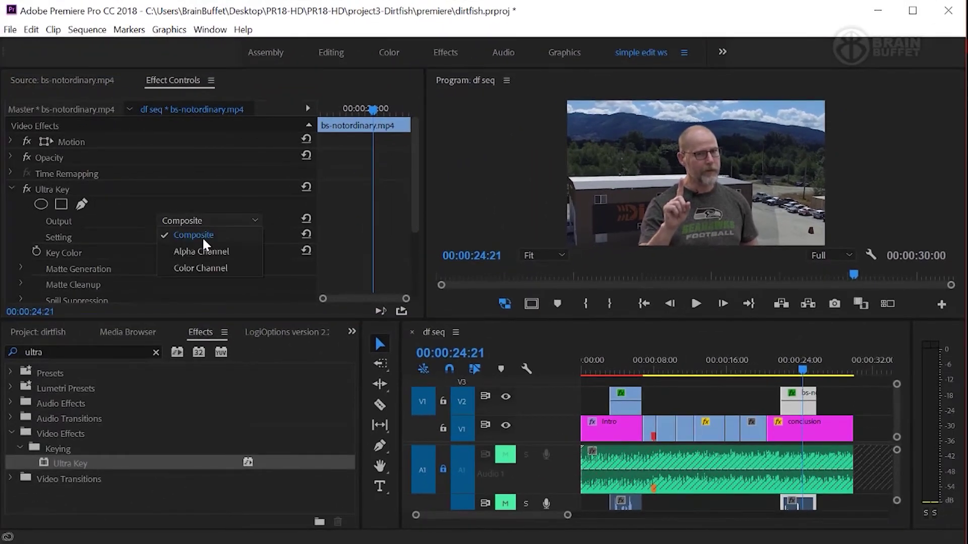
left_click(204, 250)
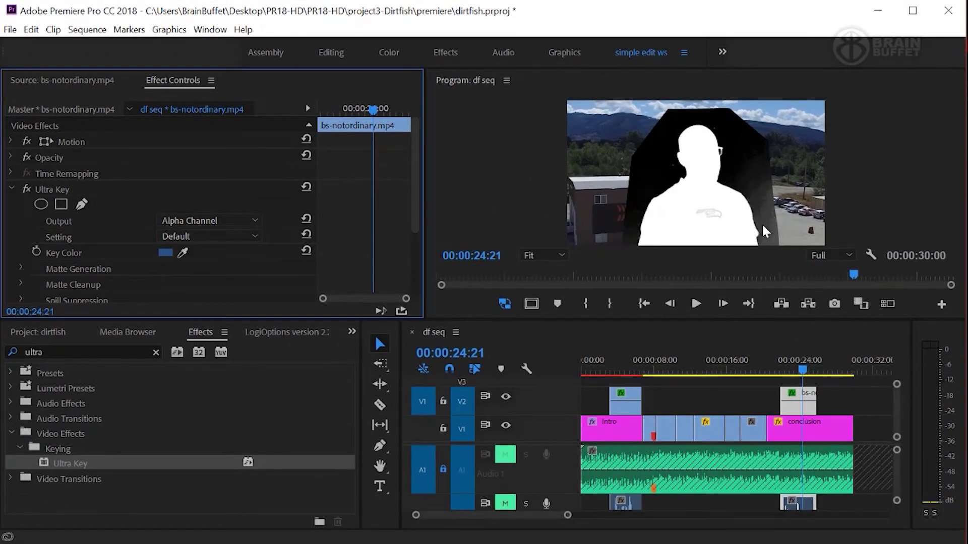
left_click(198, 235)
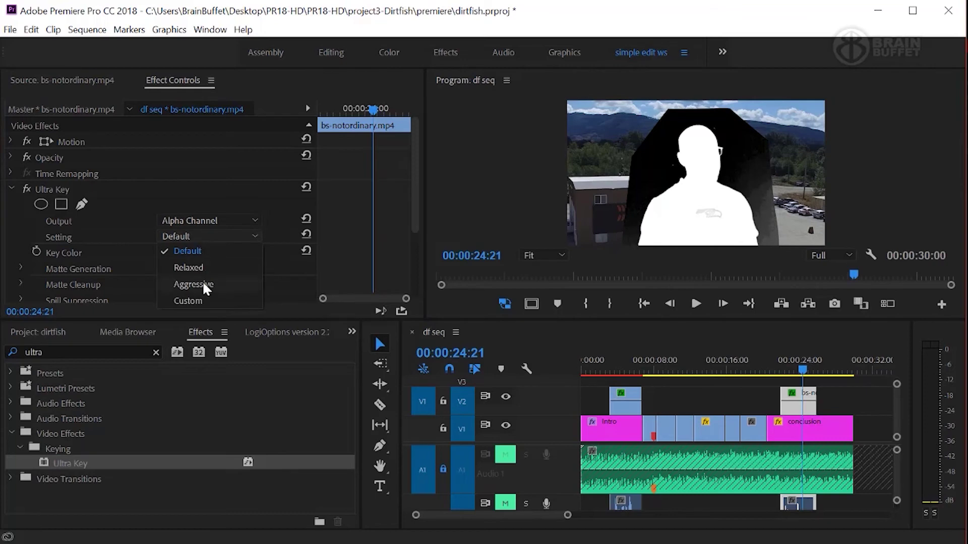
left_click(202, 281)
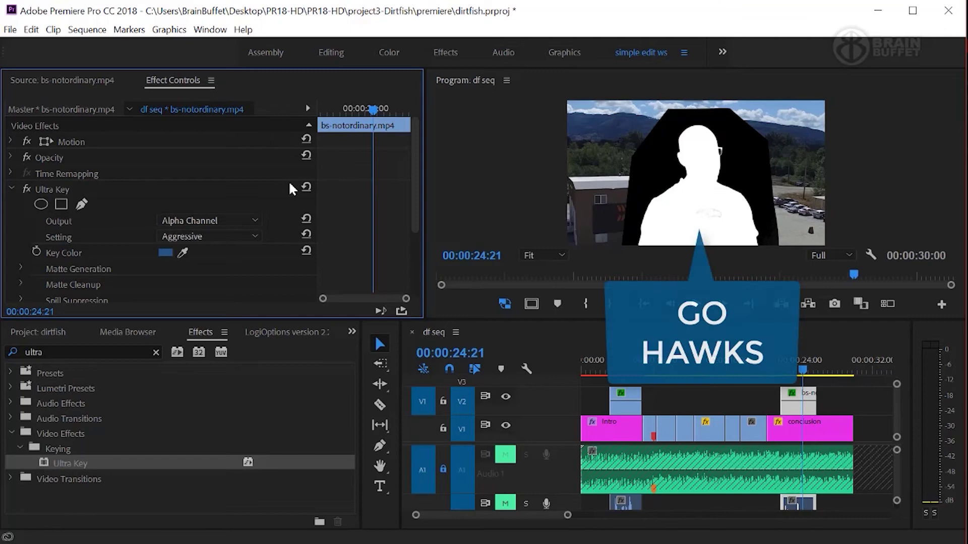
left_click(200, 221)
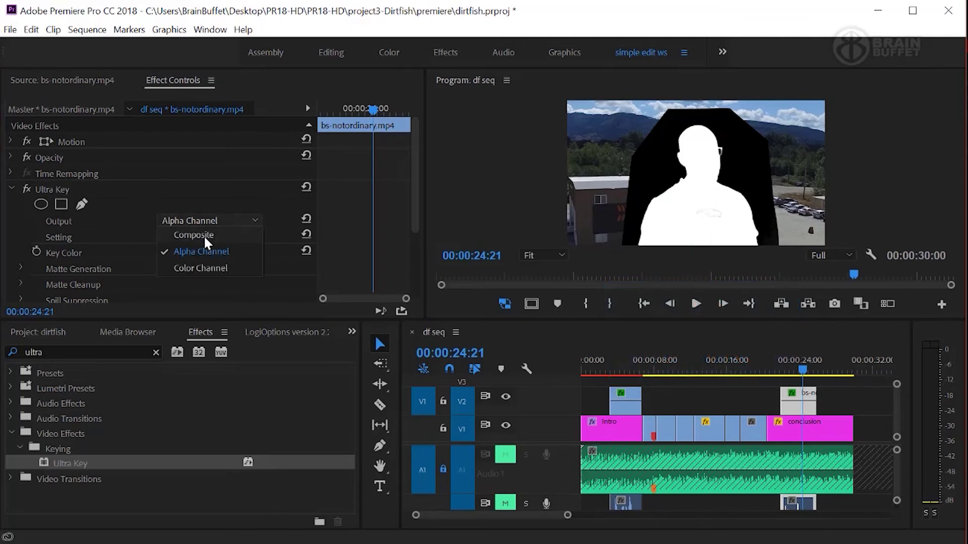
left_click(194, 236)
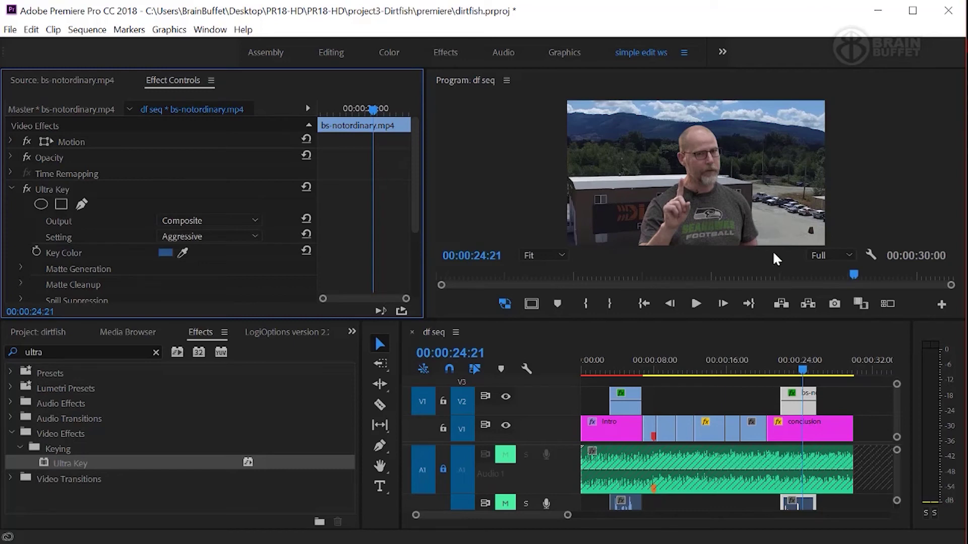
Zoom the timeline and extend the presenter clip so it starts slightly earlier.
mouse_move(802, 372)
left_mouse_down()
mouse_move(782, 372)
mouse_move(804, 371)
mouse_move(789, 372)
left_mouse_up()
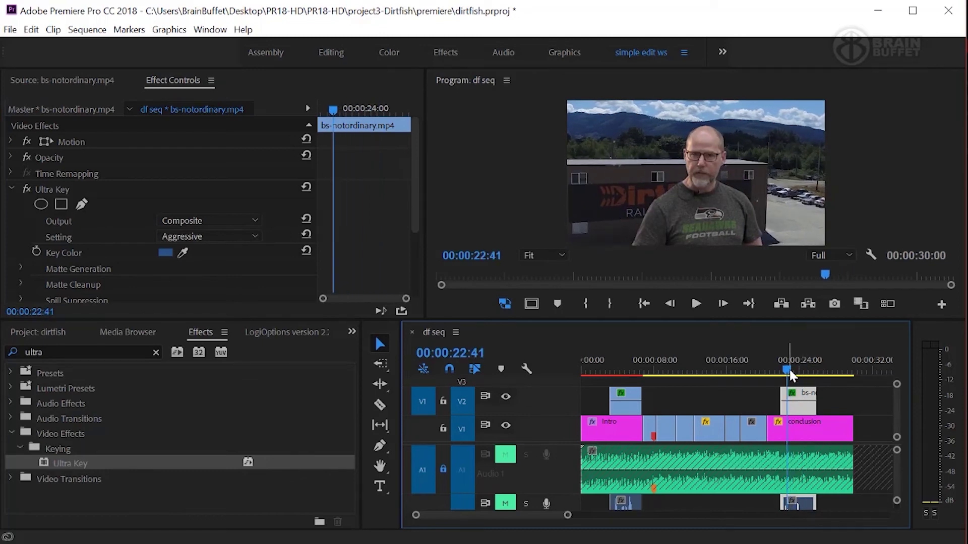
key("equal")
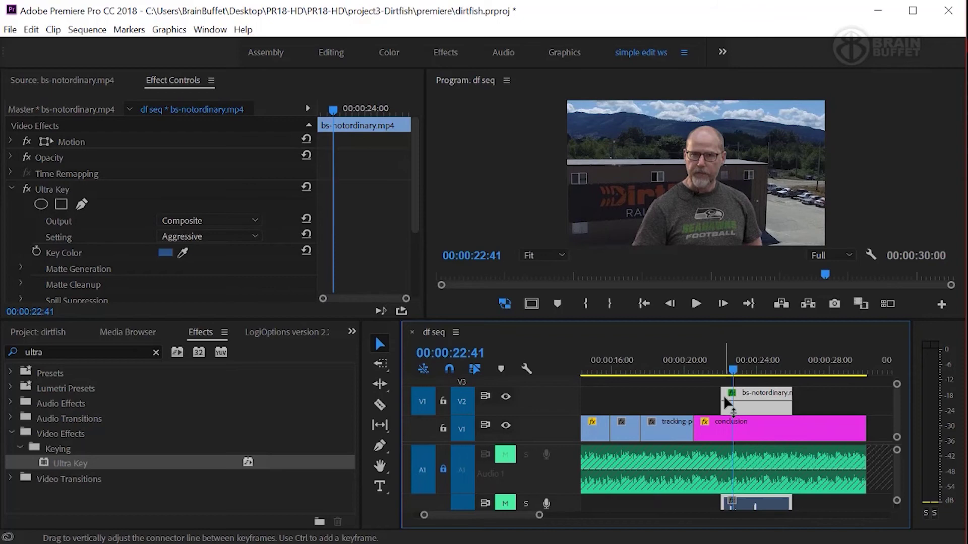
left_click_drag(708, 395, 721, 378)
left_click(719, 374)
Keyframe Position and move the presenter off-screen right at the clip's start.
left_click(11, 190)
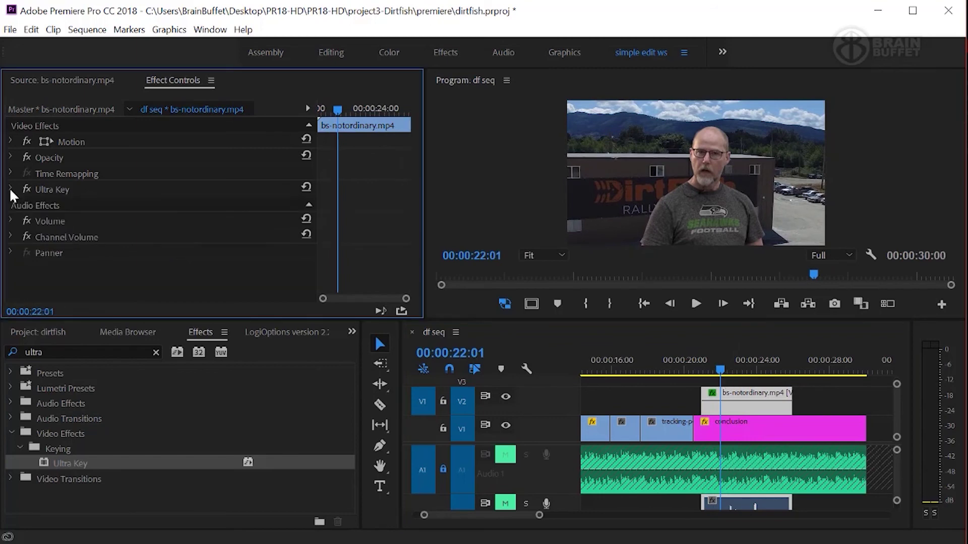
left_click(10, 142)
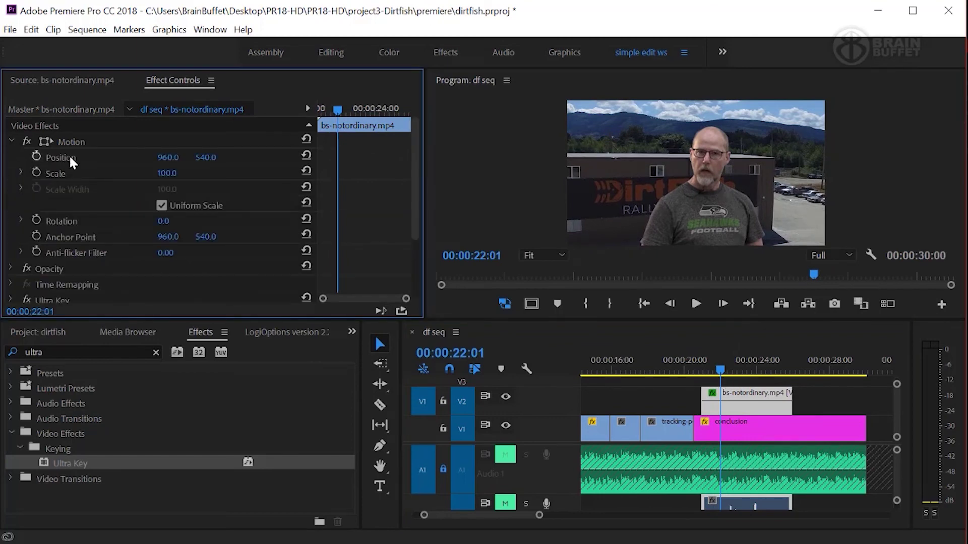
left_click(35, 157)
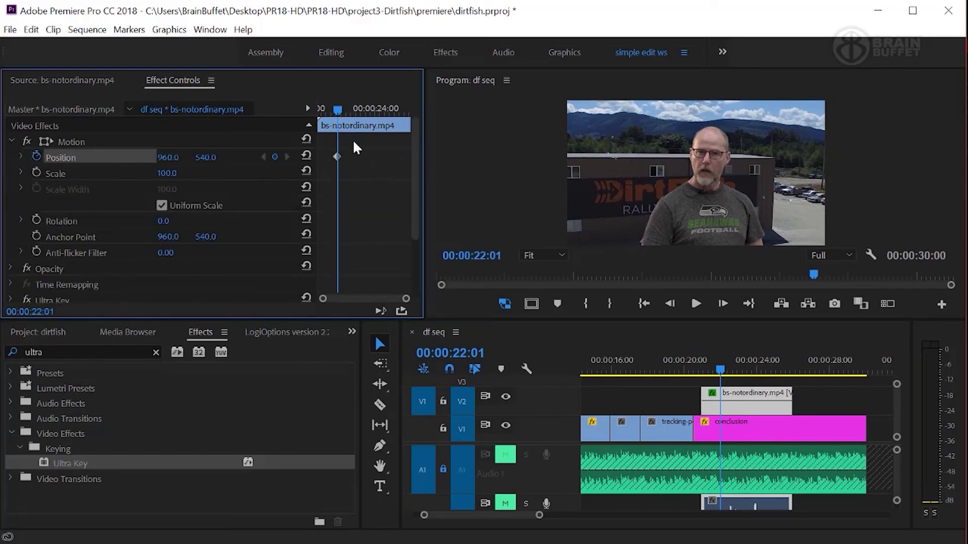
left_click_drag(338, 110, 313, 114)
left_click(813, 224)
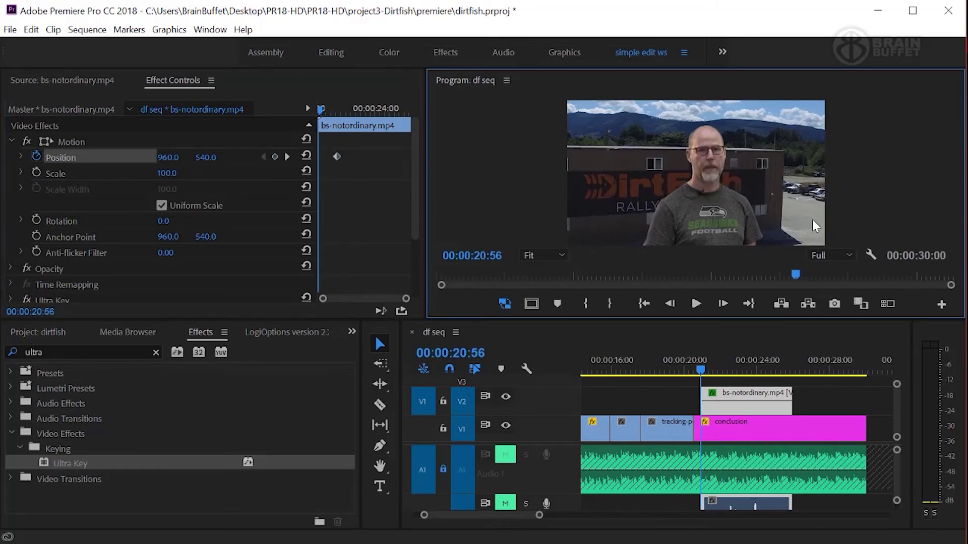
double_click(712, 216)
left_click_drag(712, 216, 896, 221)
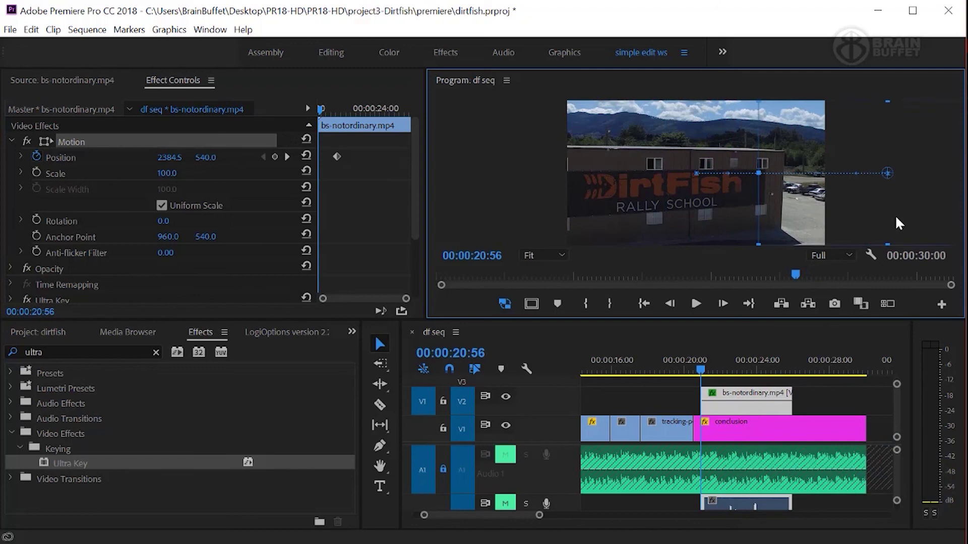
Play back the slide-in from 20:34 and check the result at 23:04.
left_click(696, 373)
key("space")
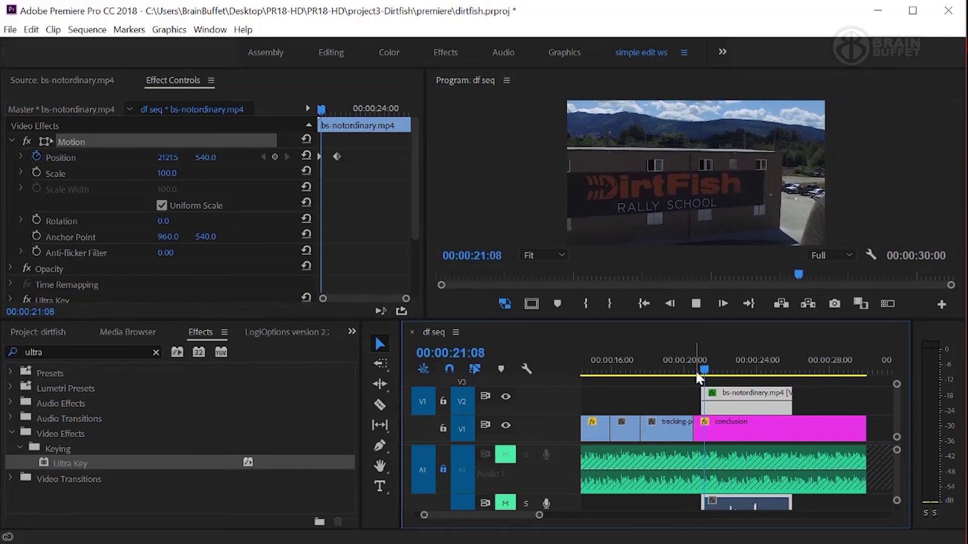
key("space")
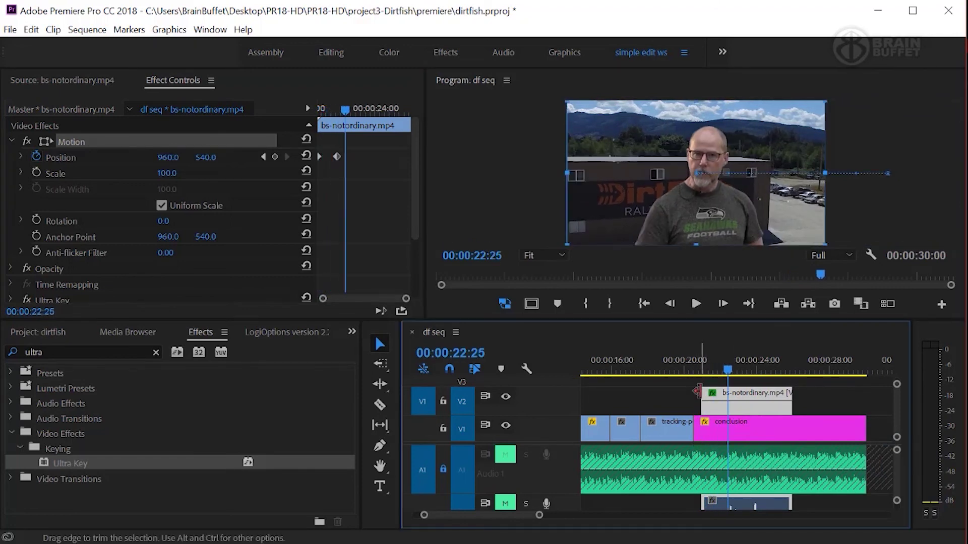
left_click(318, 153)
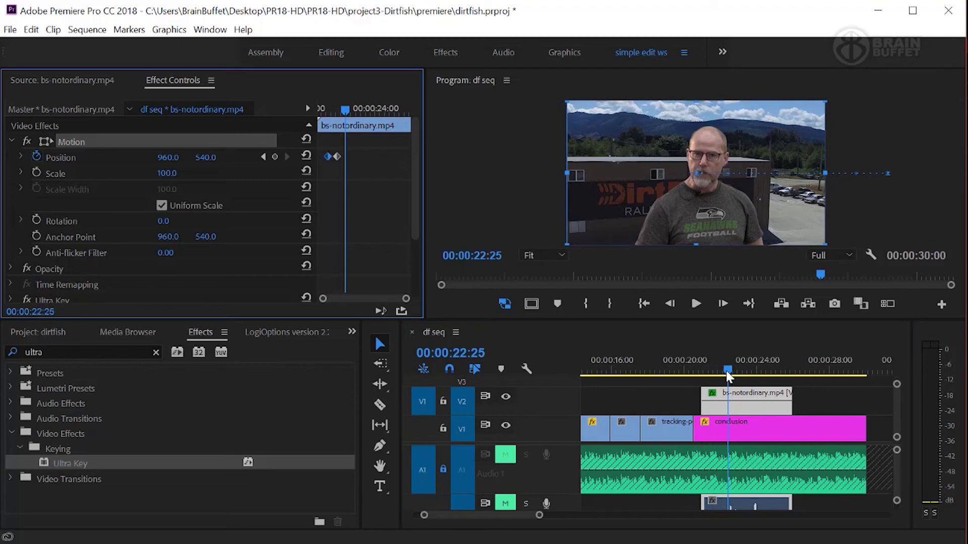
left_click(740, 374)
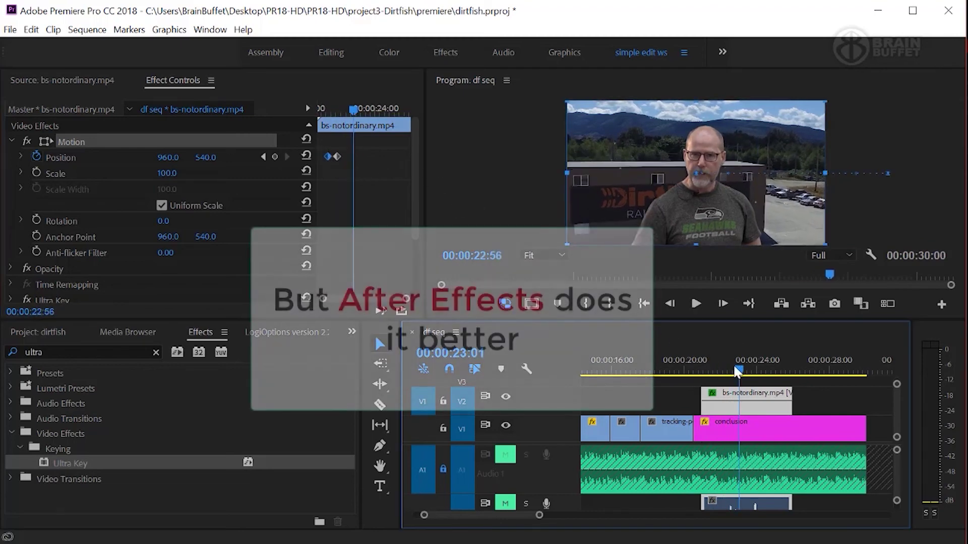
Scrub the slide-in from 22:26 to 23:31, then select the V1 conclusion clip.
left_click(728, 371)
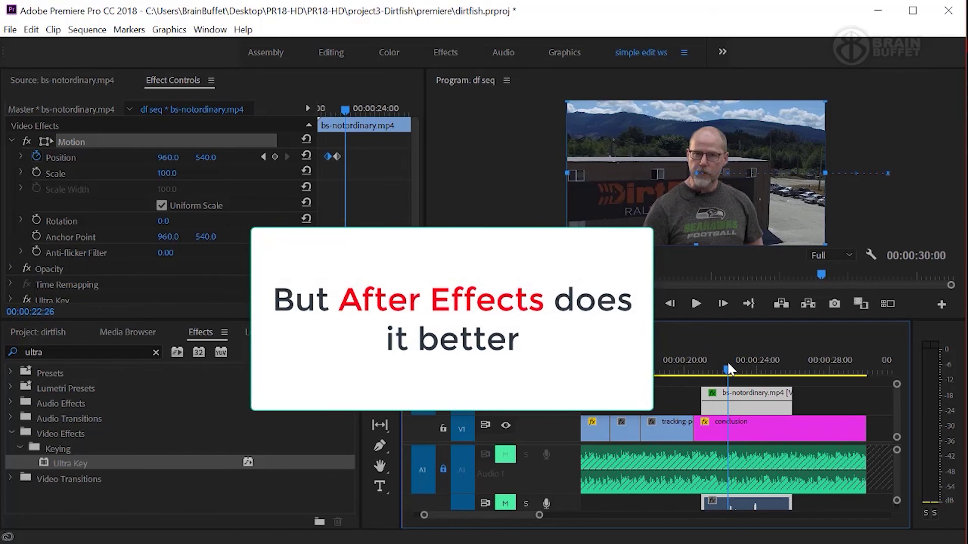
left_click_drag(728, 369, 750, 370)
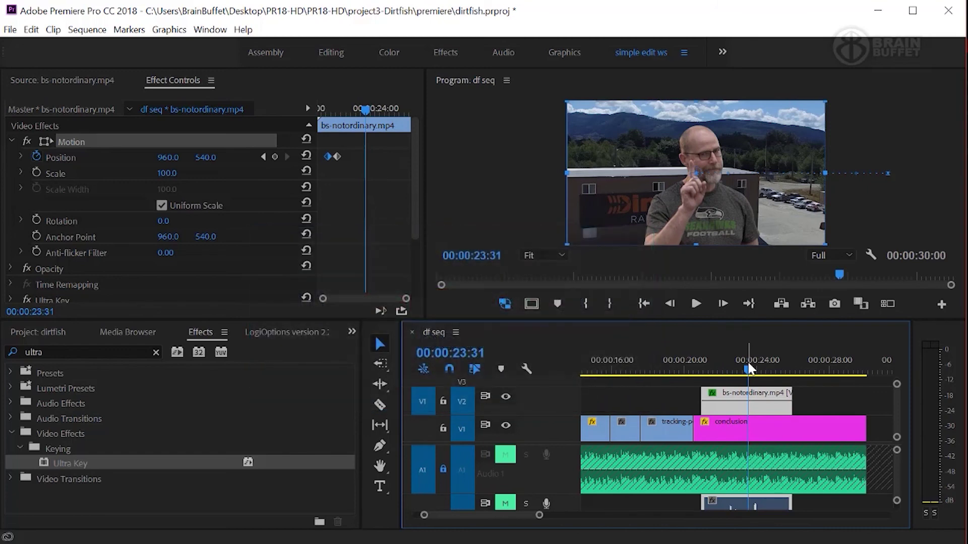
left_click(766, 434)
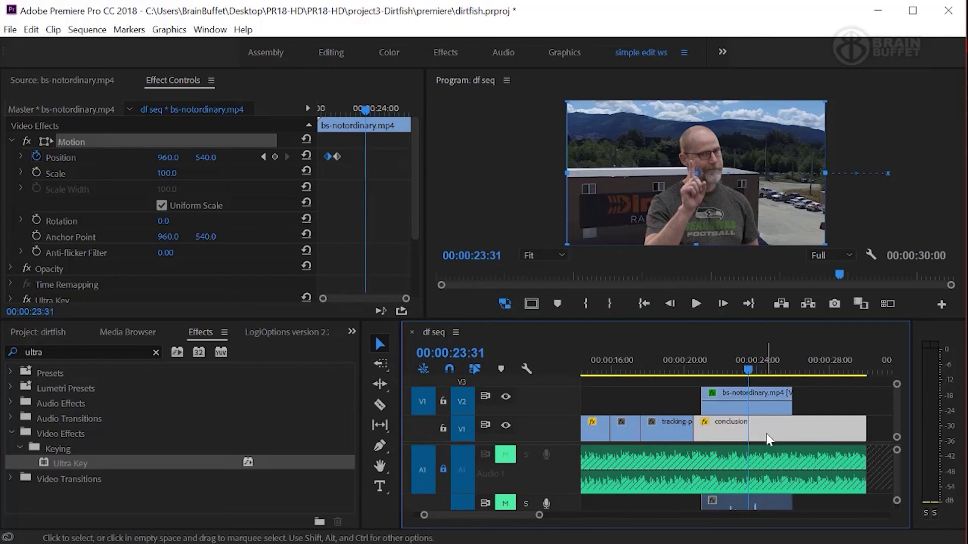